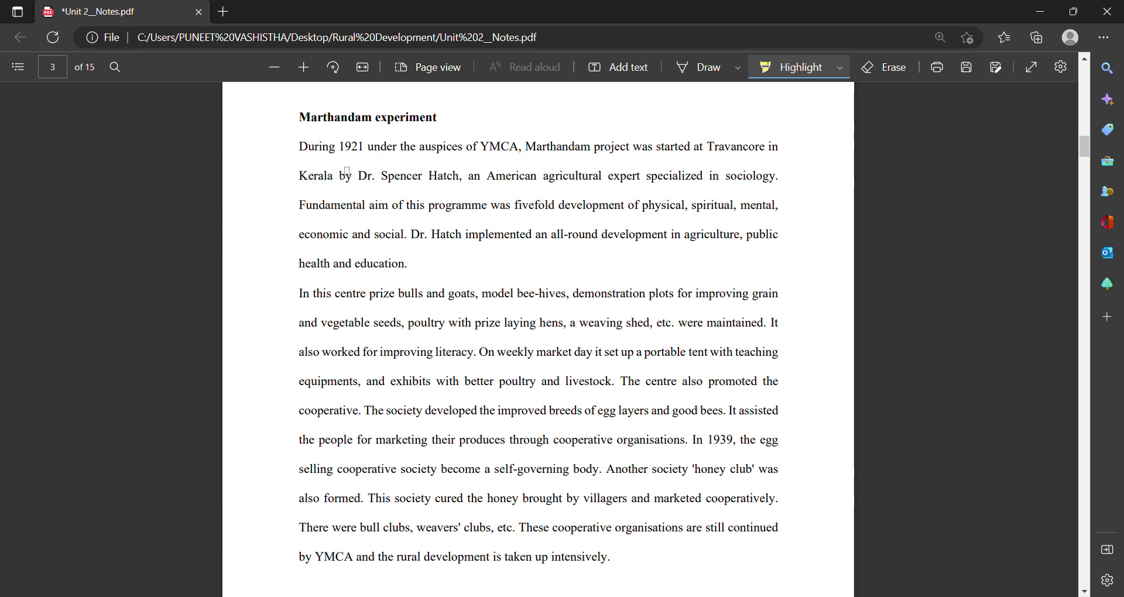
- Highlight 1921 in the first line, then hand-ink 1914, 1920 and 1921 beside the Marthandam paragraph
{"action": "left_click_drag", "start_coordinate": [340, 148], "coordinate": [369, 154]}
{"action": "left_click", "coordinate": [703, 67]}
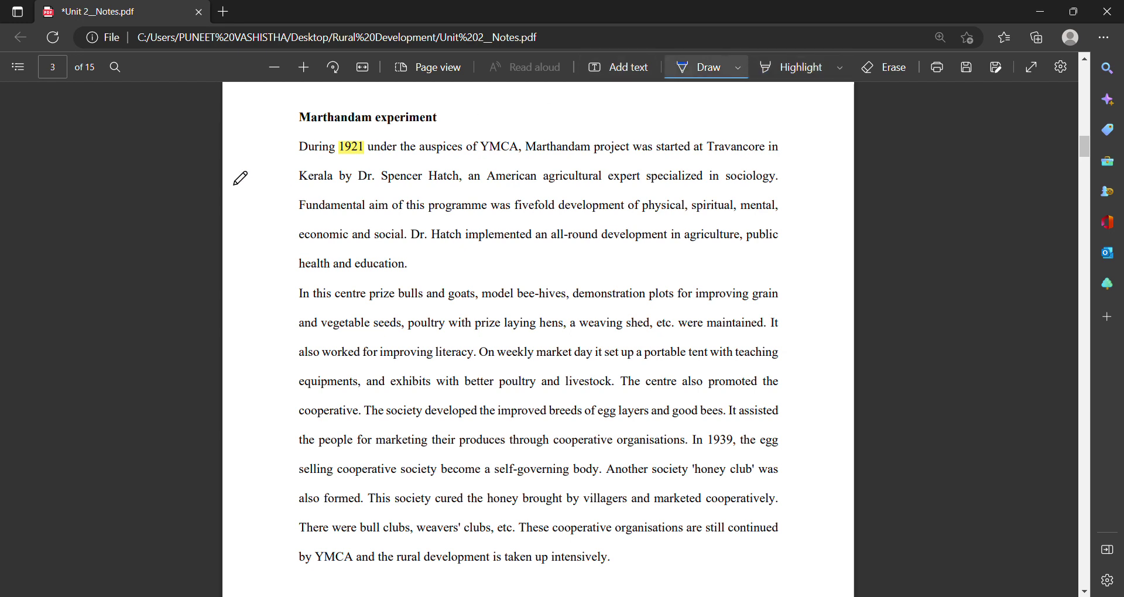
{"action": "left_click_drag", "start_coordinate": [233, 171], "coordinate": [247, 181]}
{"action": "mouse_move", "coordinate": [253, 171]}
{"action": "left_mouse_down"}
{"action": "mouse_move", "coordinate": [268, 182]}
{"action": "mouse_move", "coordinate": [237, 212]}
{"action": "mouse_move", "coordinate": [272, 202]}
{"action": "left_mouse_up"}
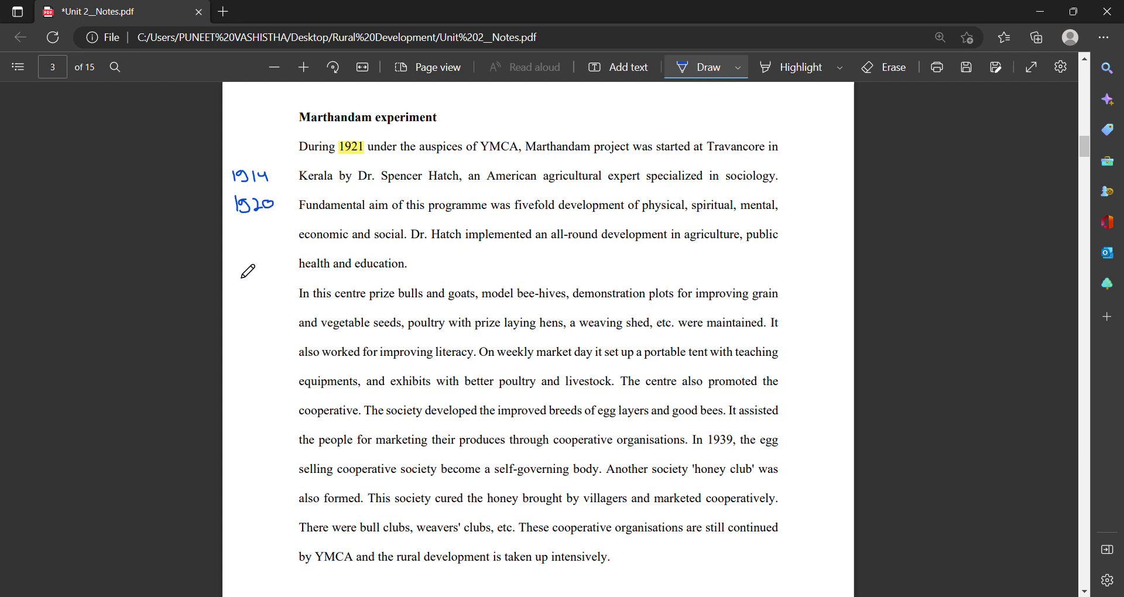
{"action": "left_click_drag", "start_coordinate": [240, 231], "coordinate": [239, 240]}
{"action": "left_click_drag", "start_coordinate": [254, 234], "coordinate": [276, 245]}
- Highlight 'Travancore in Kerala by Dr. Spencer Hatch,', the physical-to-social aims, and the all-round development sentence
{"action": "left_click", "coordinate": [807, 67]}
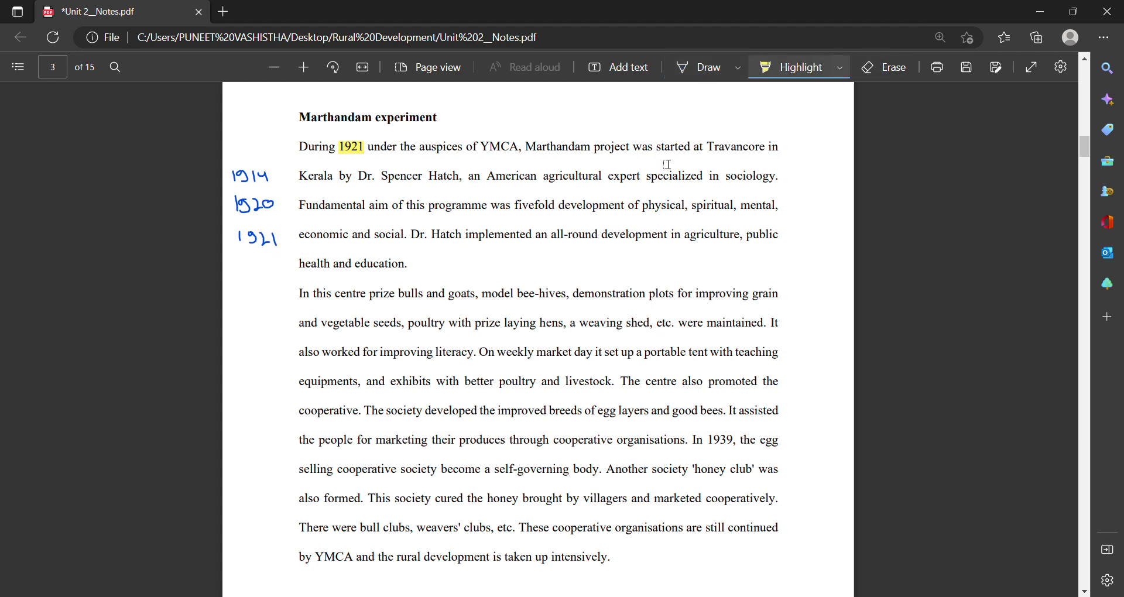
{"action": "mouse_move", "coordinate": [708, 149]}
{"action": "left_mouse_down"}
{"action": "mouse_move", "coordinate": [779, 151]}
{"action": "mouse_move", "coordinate": [346, 194]}
{"action": "mouse_move", "coordinate": [473, 188]}
{"action": "left_mouse_up"}
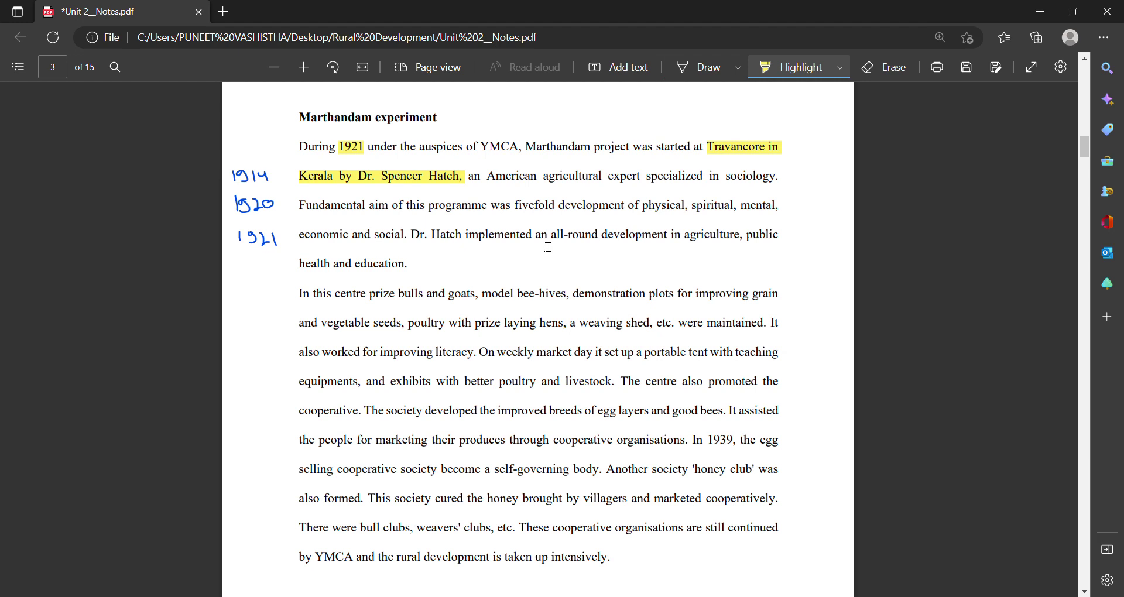
{"action": "mouse_move", "coordinate": [644, 211]}
{"action": "left_mouse_down"}
{"action": "mouse_move", "coordinate": [791, 218]}
{"action": "mouse_move", "coordinate": [480, 216]}
{"action": "mouse_move", "coordinate": [417, 241]}
{"action": "left_mouse_up"}
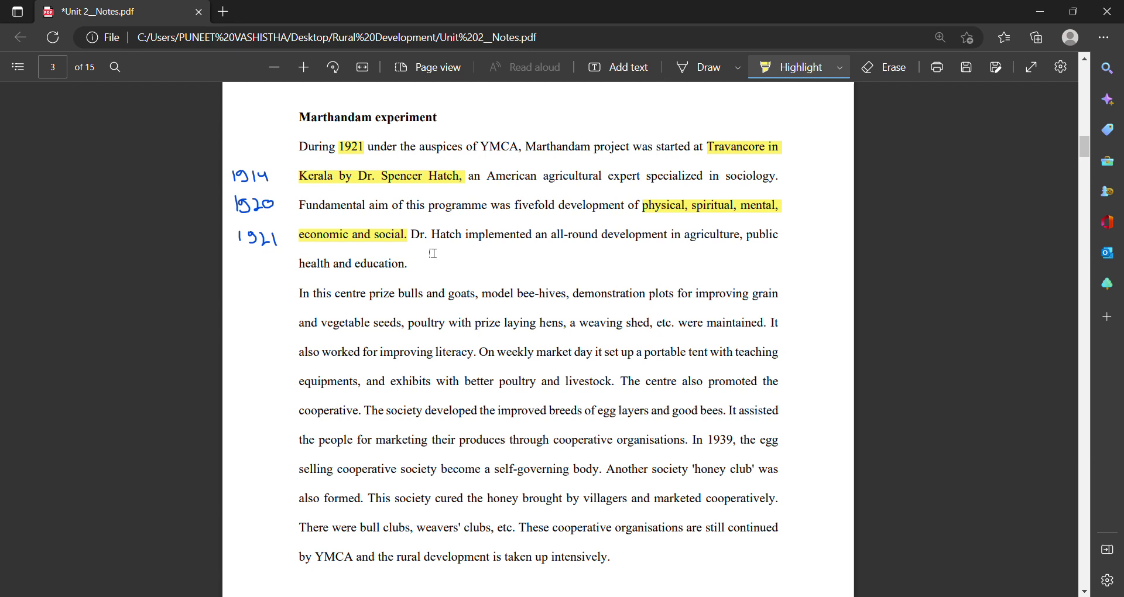
{"action": "left_click_drag", "start_coordinate": [417, 237], "coordinate": [423, 272]}
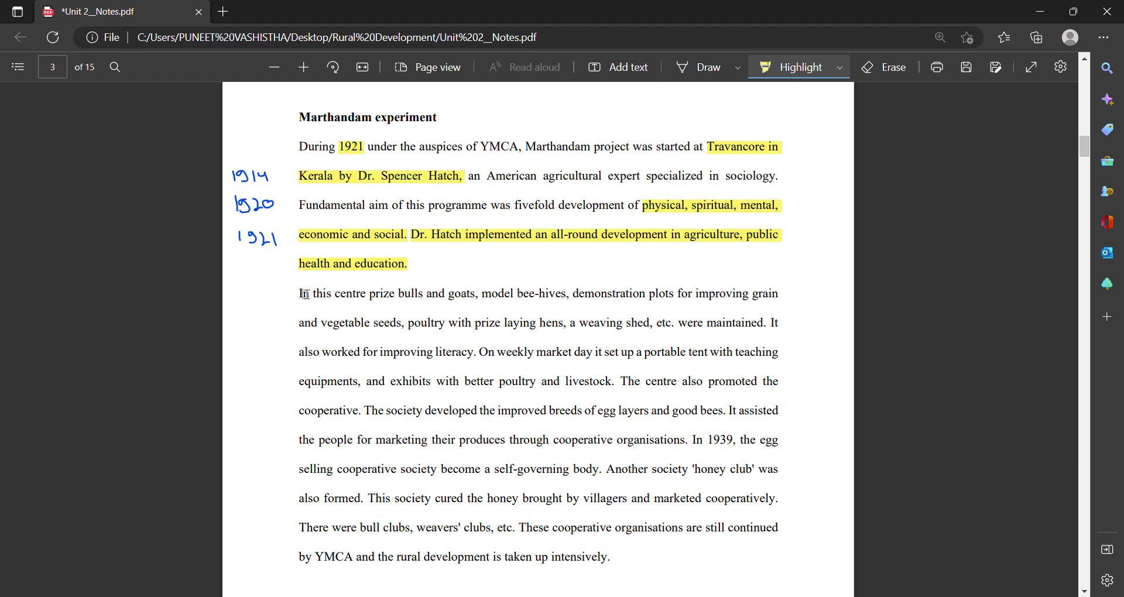
- Highlight the prize bulls, bee-hives, seeds, poultry and weaving shed list and 'also worked for improving literacy.'
{"action": "mouse_move", "coordinate": [304, 298]}
{"action": "left_mouse_down"}
{"action": "mouse_move", "coordinate": [455, 316]}
{"action": "mouse_move", "coordinate": [597, 300]}
{"action": "mouse_move", "coordinate": [782, 311]}
{"action": "mouse_move", "coordinate": [501, 328]}
{"action": "mouse_move", "coordinate": [682, 333]}
{"action": "left_mouse_up"}
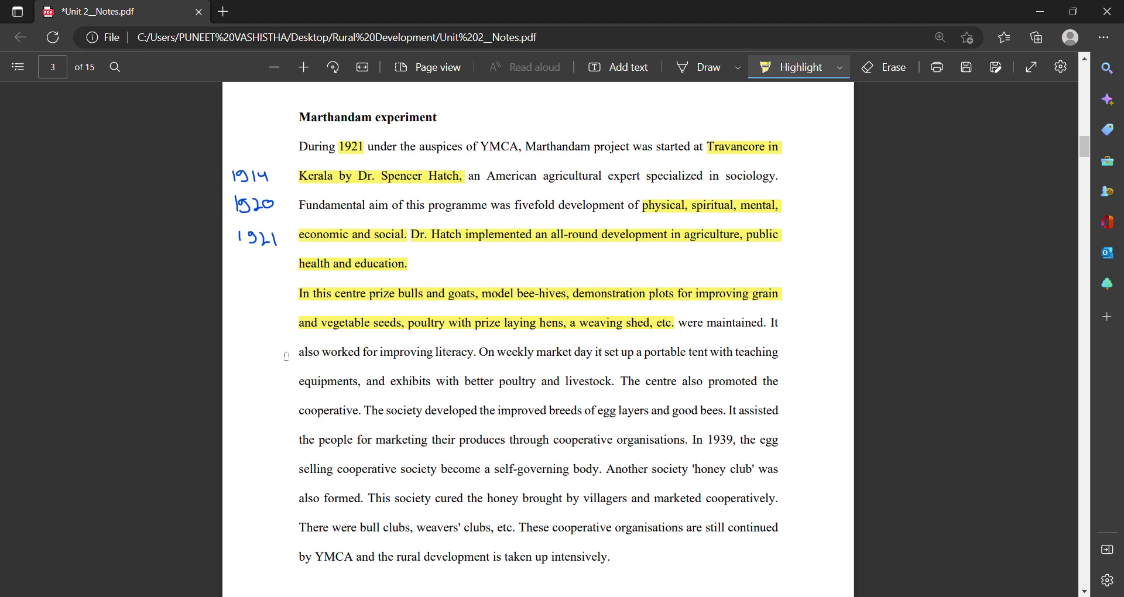
{"action": "left_click_drag", "start_coordinate": [297, 355], "coordinate": [487, 358]}
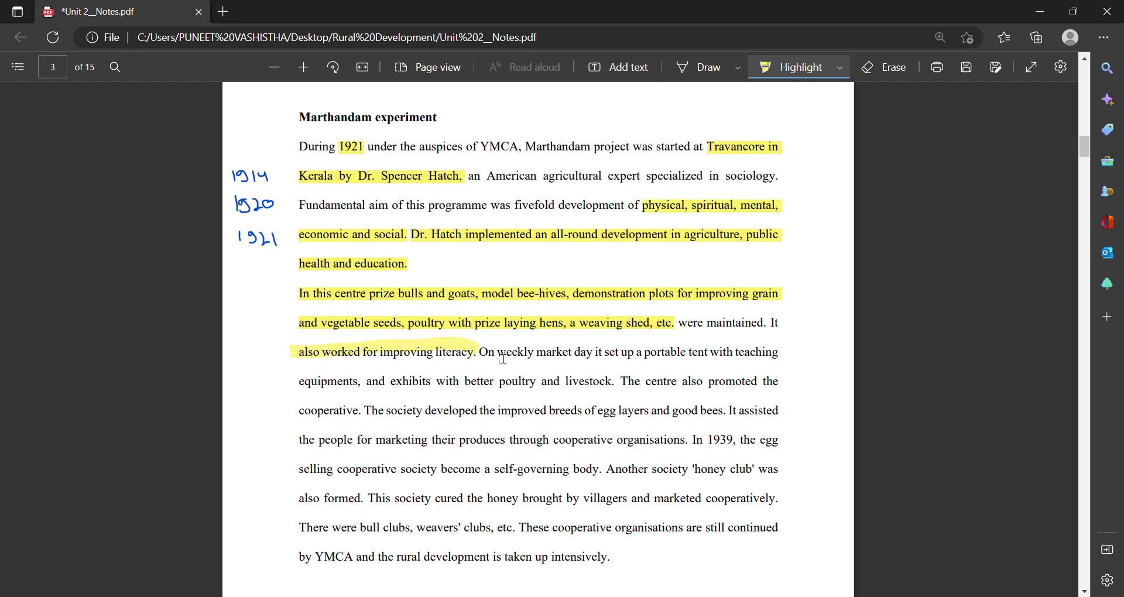
- Highlight the weekly market-day portable tent sentence and the egg layers and good bees sentence
{"action": "mouse_move", "coordinate": [481, 358]}
{"action": "left_mouse_down"}
{"action": "mouse_move", "coordinate": [612, 368]}
{"action": "mouse_move", "coordinate": [625, 392]}
{"action": "left_mouse_up"}
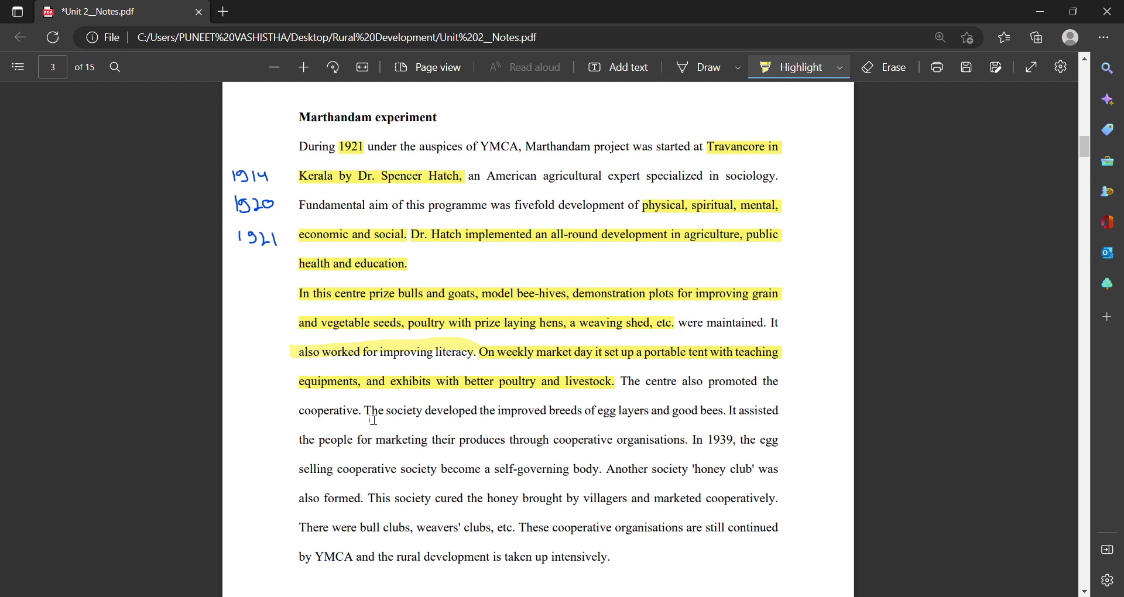
{"action": "mouse_move", "coordinate": [365, 413]}
{"action": "left_mouse_down"}
{"action": "mouse_move", "coordinate": [485, 412]}
{"action": "mouse_move", "coordinate": [586, 559]}
{"action": "mouse_move", "coordinate": [570, 412]}
{"action": "mouse_move", "coordinate": [747, 427]}
{"action": "mouse_move", "coordinate": [729, 430]}
{"action": "left_mouse_up"}
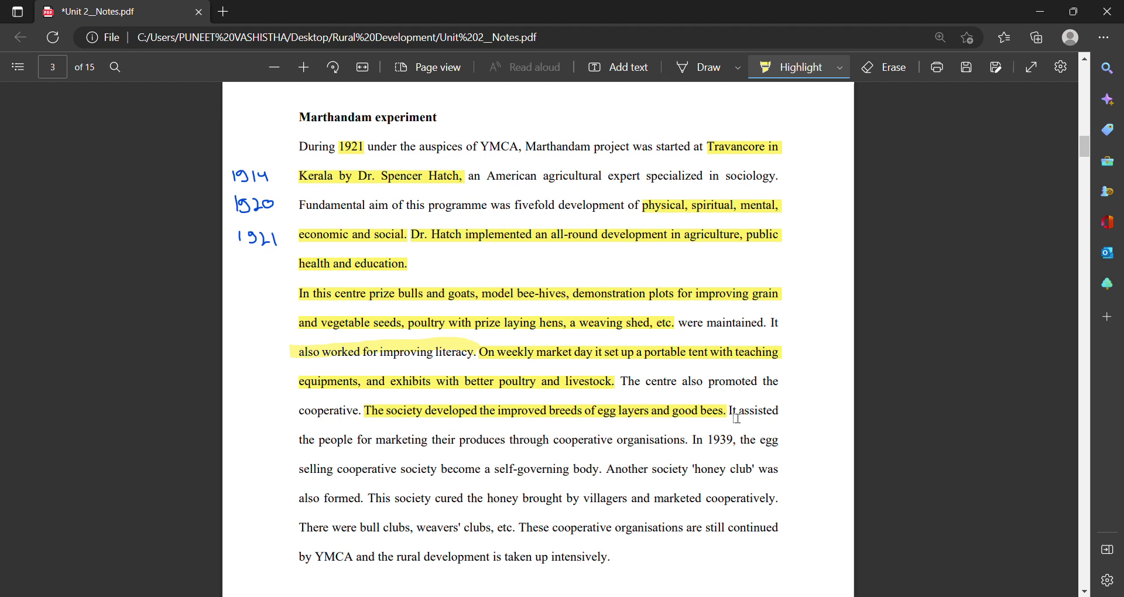
- Highlight the cooperative marketing, 1939 self-governing society, and bull and weavers' clubs sentences
{"action": "mouse_move", "coordinate": [729, 410]}
{"action": "left_mouse_down"}
{"action": "mouse_move", "coordinate": [731, 432]}
{"action": "mouse_move", "coordinate": [689, 441]}
{"action": "left_mouse_up"}
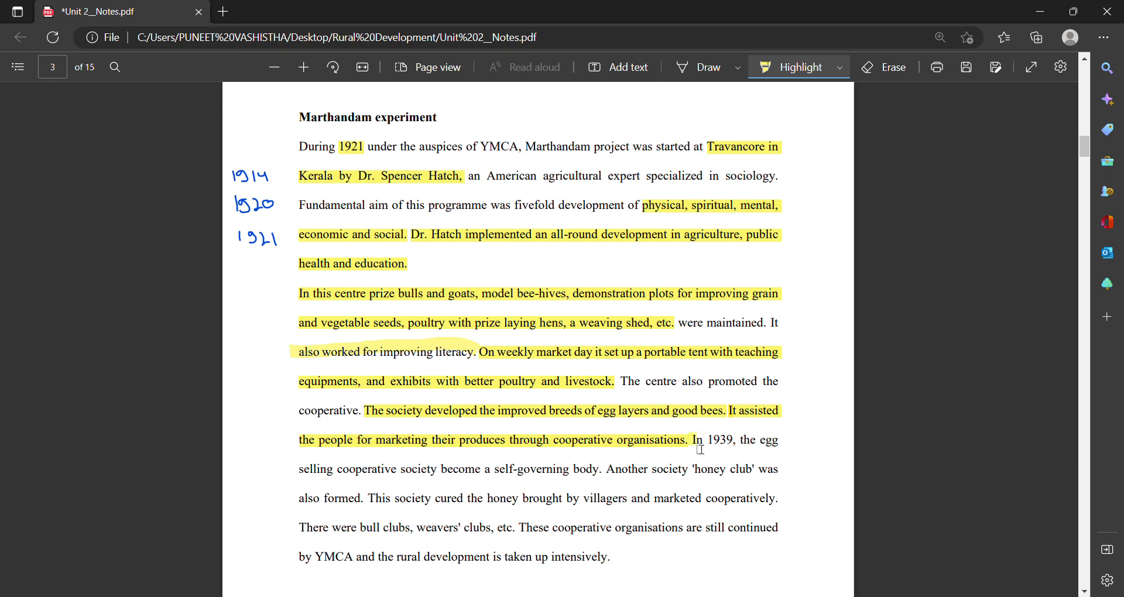
{"action": "mouse_move", "coordinate": [694, 439]}
{"action": "left_mouse_down"}
{"action": "mouse_move", "coordinate": [648, 483]}
{"action": "mouse_move", "coordinate": [600, 484]}
{"action": "mouse_move", "coordinate": [612, 482]}
{"action": "left_mouse_up"}
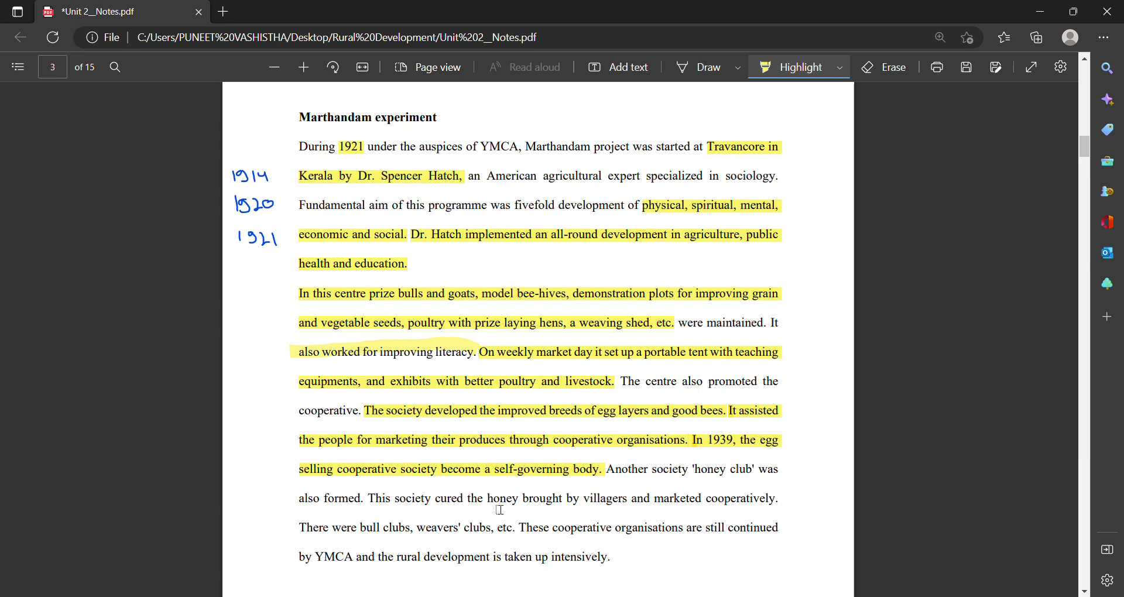
{"action": "left_click_drag", "start_coordinate": [300, 542], "coordinate": [517, 543]}
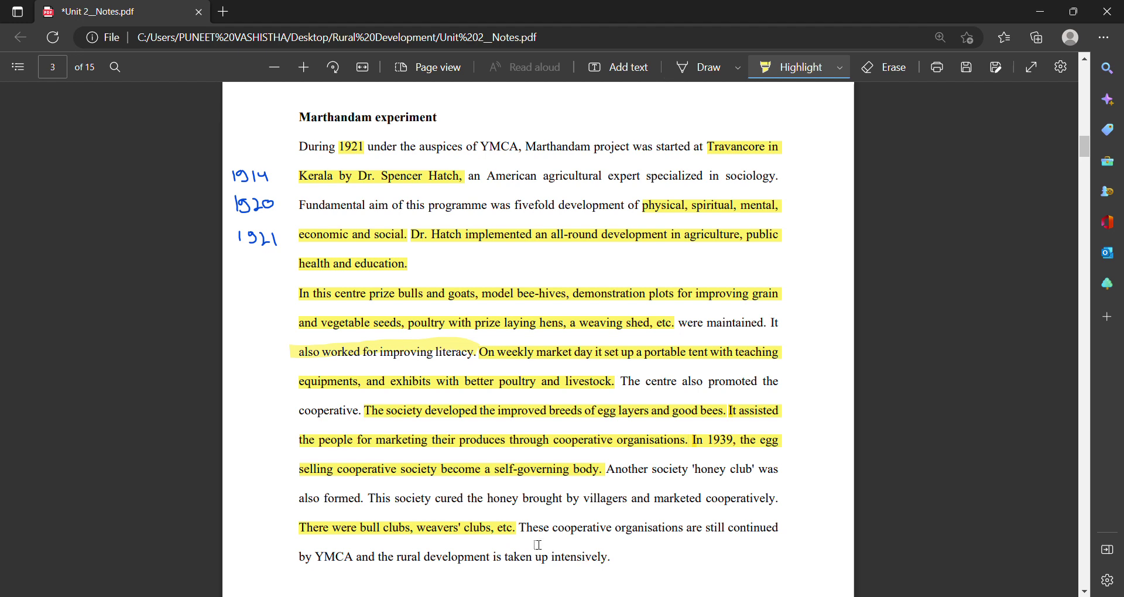
{"action": "mouse_move", "coordinate": [520, 530]}
{"action": "left_mouse_down"}
{"action": "mouse_move", "coordinate": [627, 562]}
{"action": "mouse_move", "coordinate": [574, 552]}
{"action": "mouse_move", "coordinate": [621, 562]}
{"action": "mouse_move", "coordinate": [609, 560]}
{"action": "left_mouse_up"}
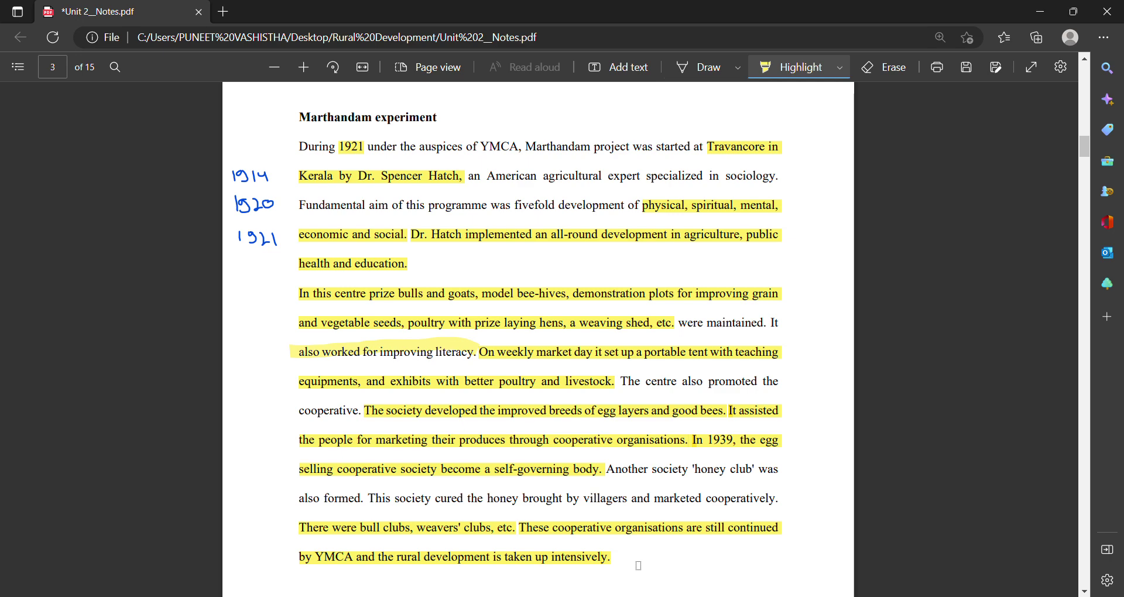
{"action": "scroll", "coordinate": [639, 566], "scroll_direction": "down", "scroll_amount": 5}
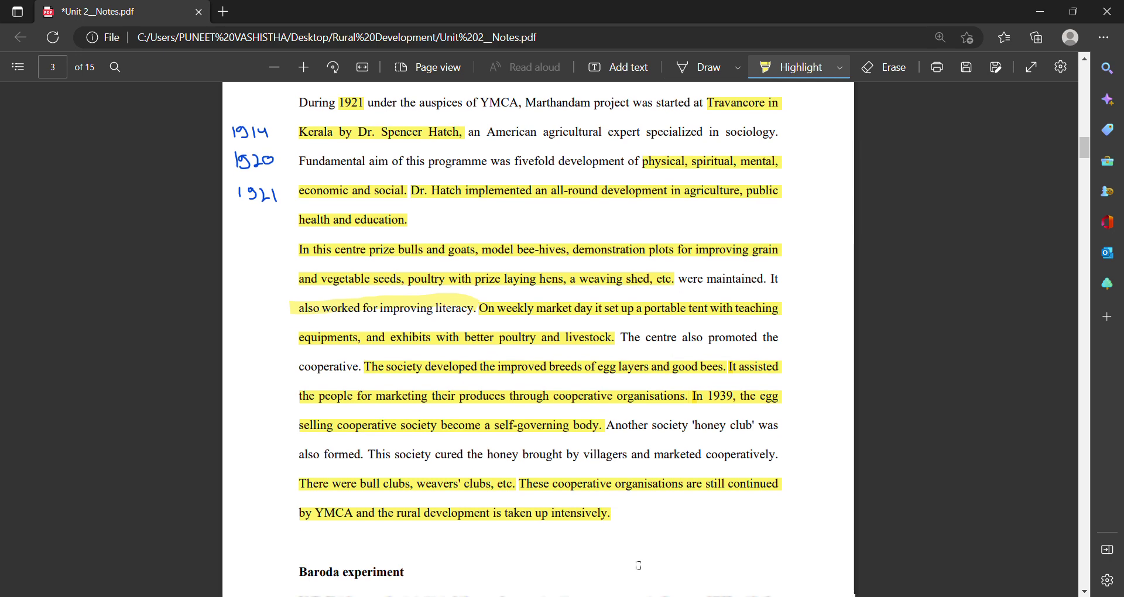
- Highlight 'V.T. Krishnamachari,' and '1932' in the Baroda experiment's opening sentence
{"action": "scroll", "coordinate": [639, 566], "scroll_direction": "down", "scroll_amount": 2}
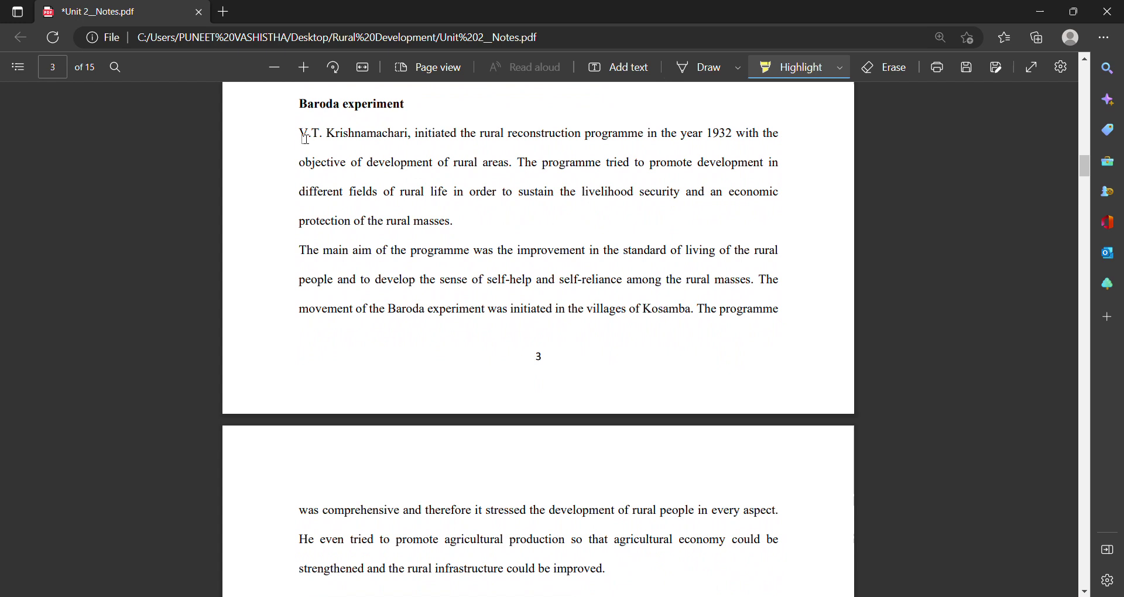
{"action": "left_click_drag", "start_coordinate": [300, 135], "coordinate": [421, 142]}
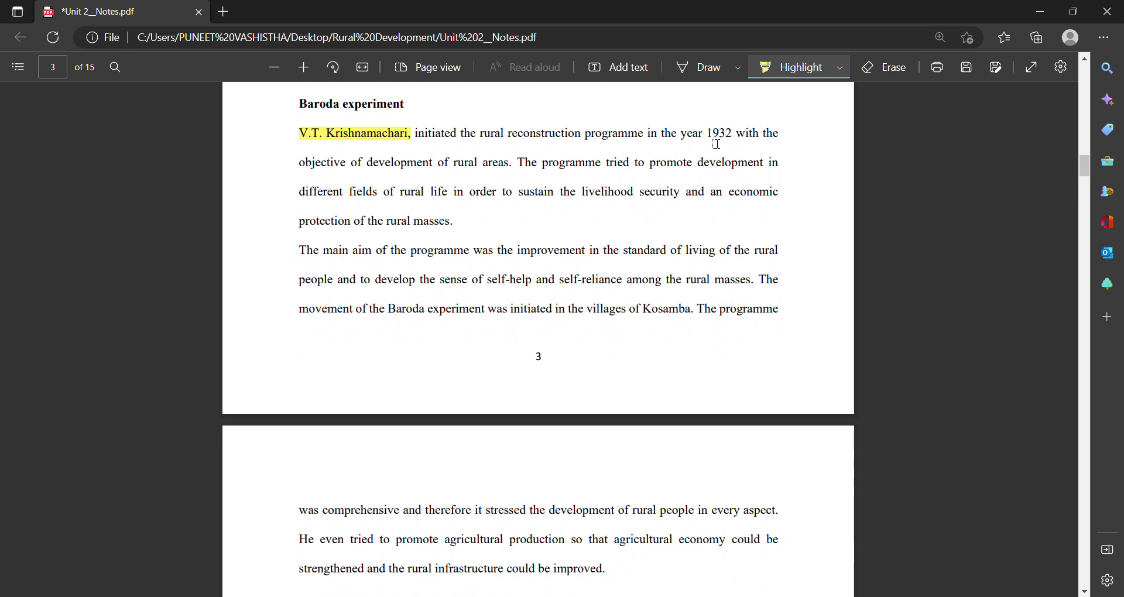
{"action": "left_click_drag", "start_coordinate": [708, 140], "coordinate": [733, 141]}
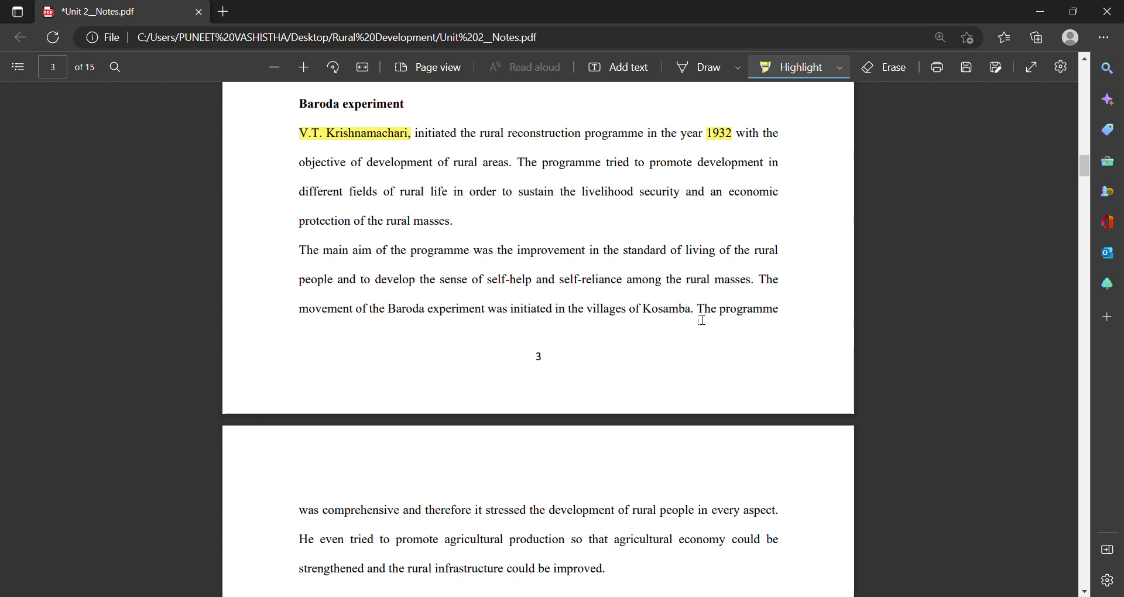
- Highlight 'Kosamba', 'the development of rural people in every aspect', and the agricultural production lines
{"action": "left_click_drag", "start_coordinate": [698, 319], "coordinate": [646, 320]}
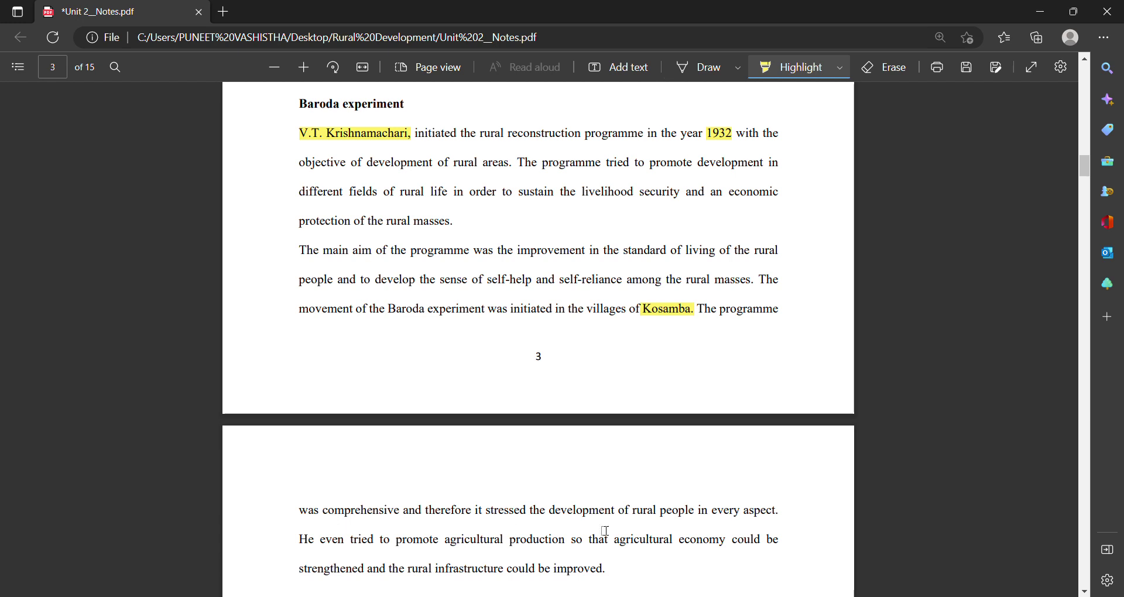
{"action": "left_click_drag", "start_coordinate": [795, 518], "coordinate": [534, 518]}
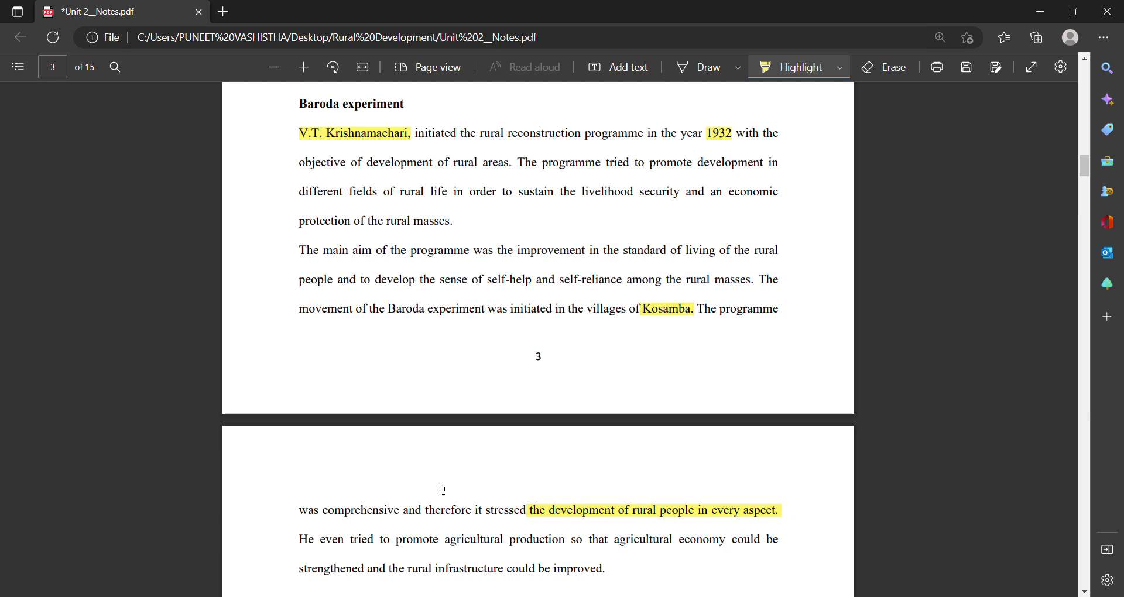
{"action": "mouse_move", "coordinate": [297, 548]}
{"action": "left_mouse_down"}
{"action": "mouse_move", "coordinate": [726, 543]}
{"action": "mouse_move", "coordinate": [786, 557]}
{"action": "mouse_move", "coordinate": [683, 580]}
{"action": "mouse_move", "coordinate": [622, 571]}
{"action": "mouse_move", "coordinate": [434, 588]}
{"action": "mouse_move", "coordinate": [283, 576]}
{"action": "left_mouse_up"}
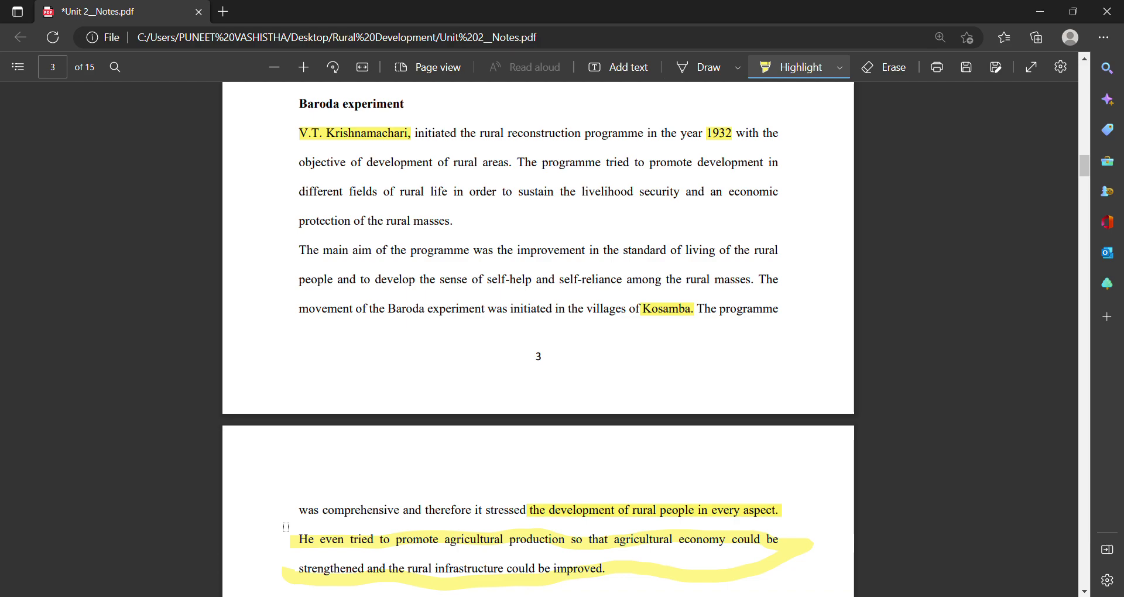
{"action": "scroll", "coordinate": [286, 527], "scroll_direction": "up", "scroll_amount": 10}
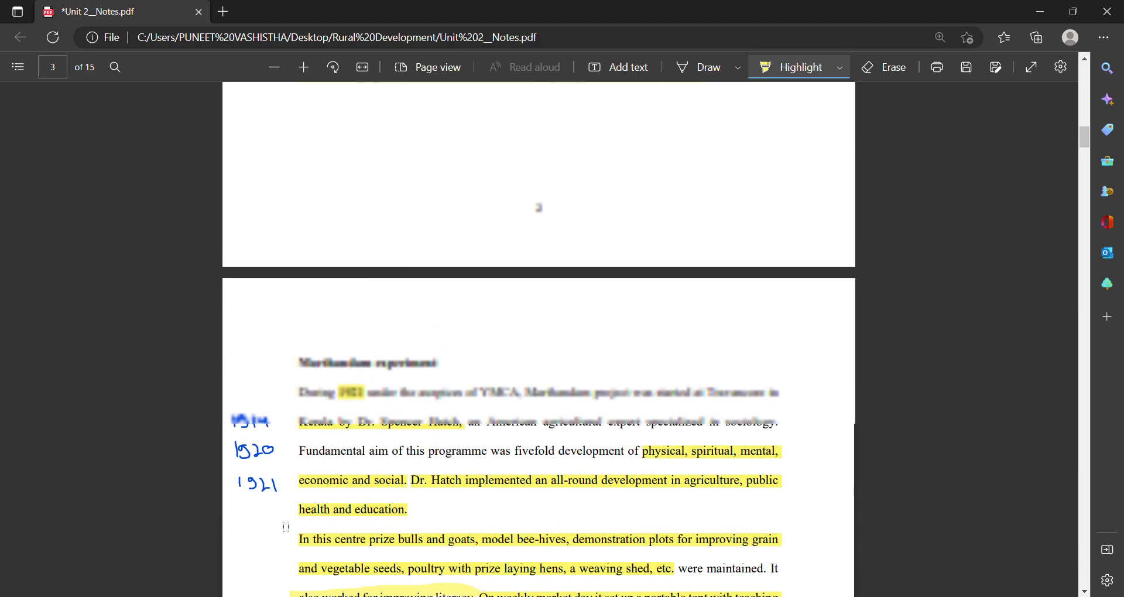
{"action": "scroll", "coordinate": [286, 527], "scroll_direction": "down", "scroll_amount": 3}
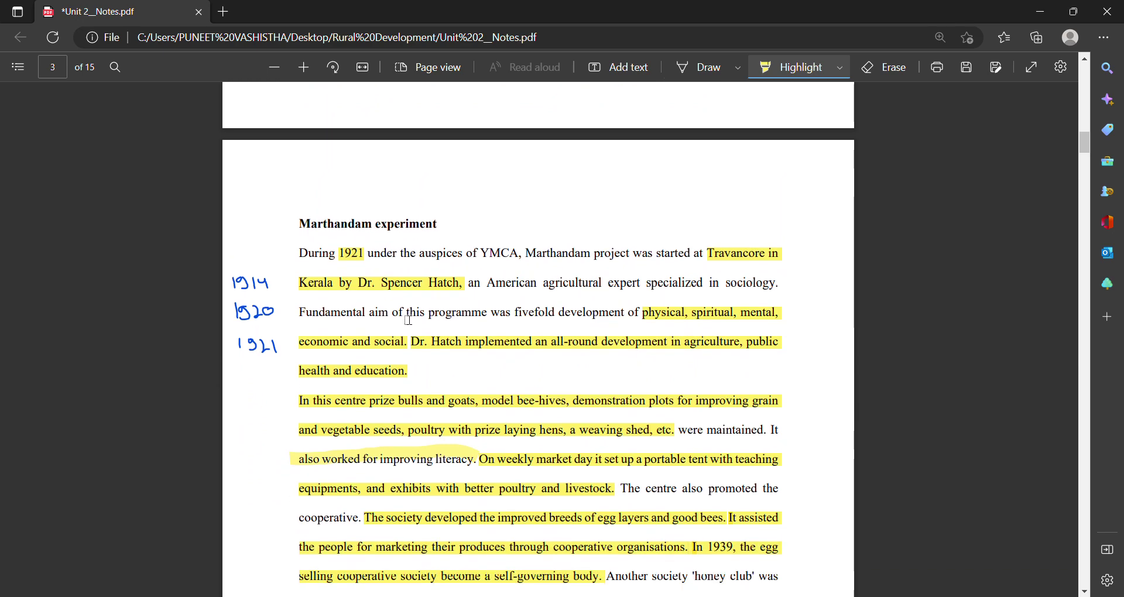
{"action": "scroll", "coordinate": [408, 320], "scroll_direction": "down", "scroll_amount": 6}
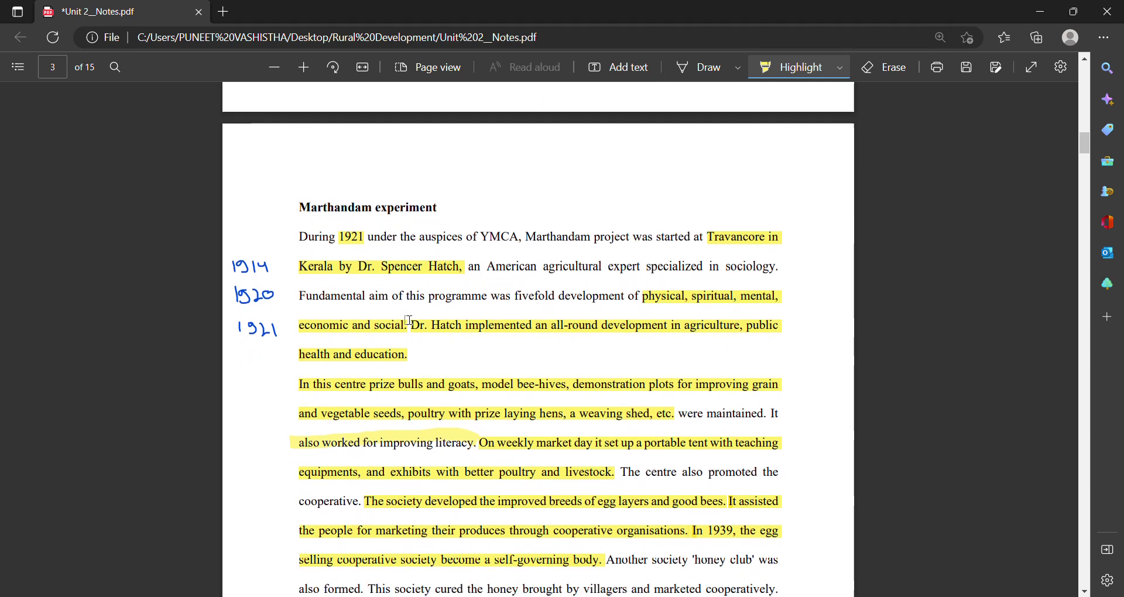
{"action": "scroll", "coordinate": [408, 320], "scroll_direction": "down", "scroll_amount": 6}
{"action": "scroll", "coordinate": [387, 202], "scroll_direction": "up", "scroll_amount": 3}
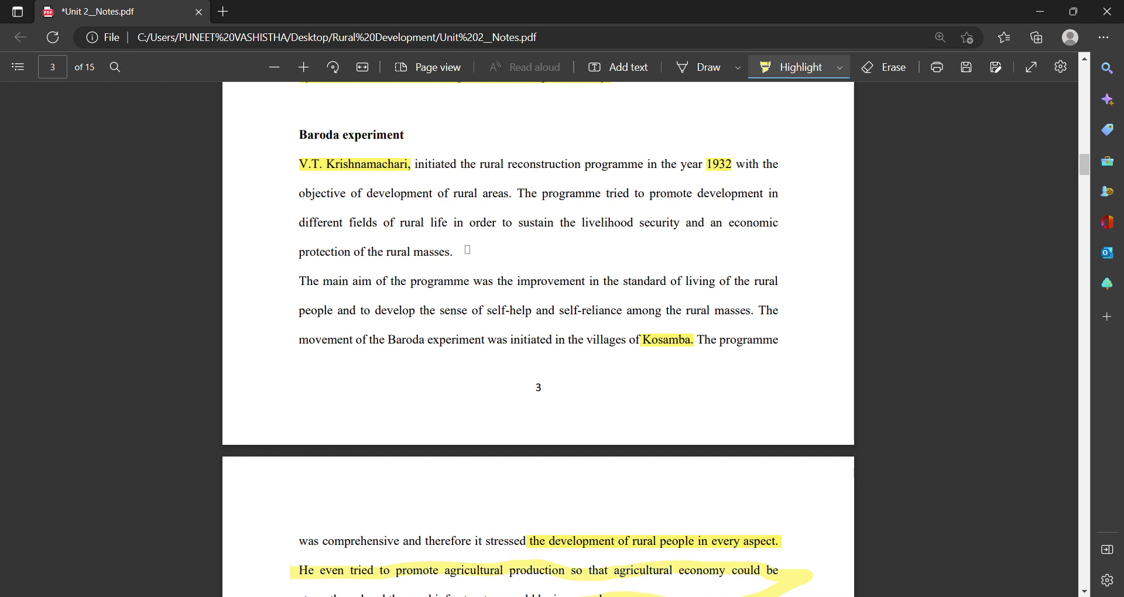
{"action": "scroll", "coordinate": [498, 334], "scroll_direction": "down", "scroll_amount": 1}
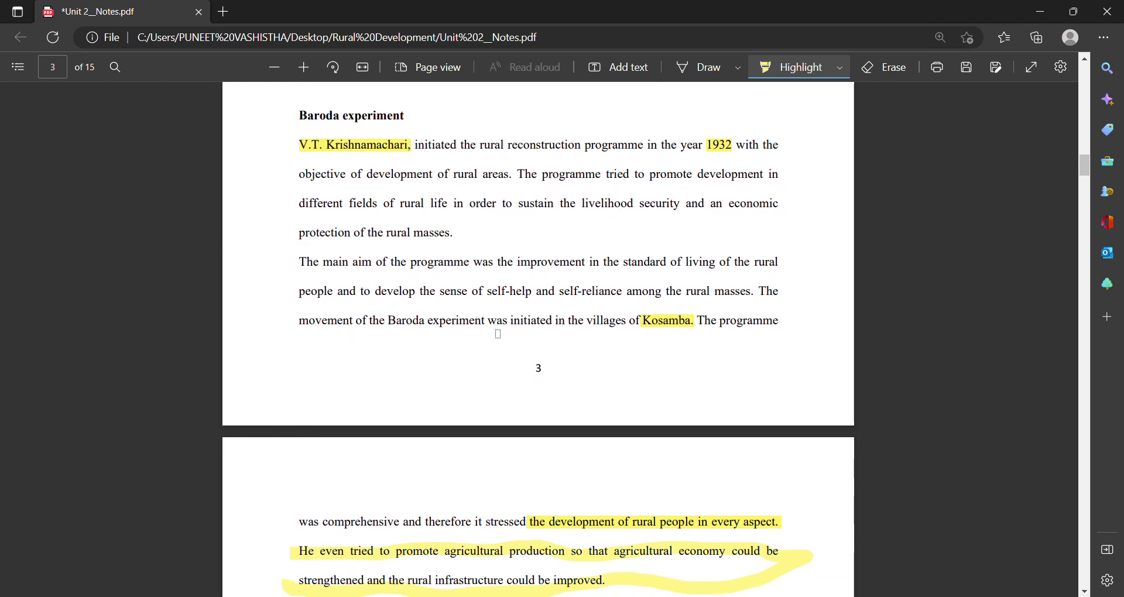